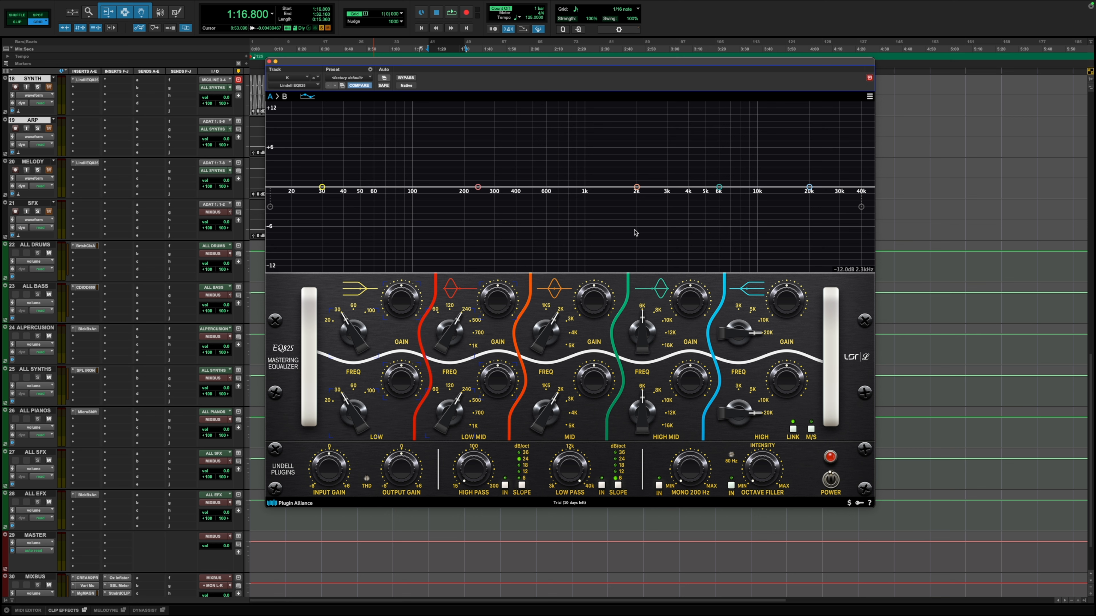
Reposition the Lindell EQ825 window and compare its interface with the EQ graph hidden and shown
left_click_drag(563, 62, 553, 72)
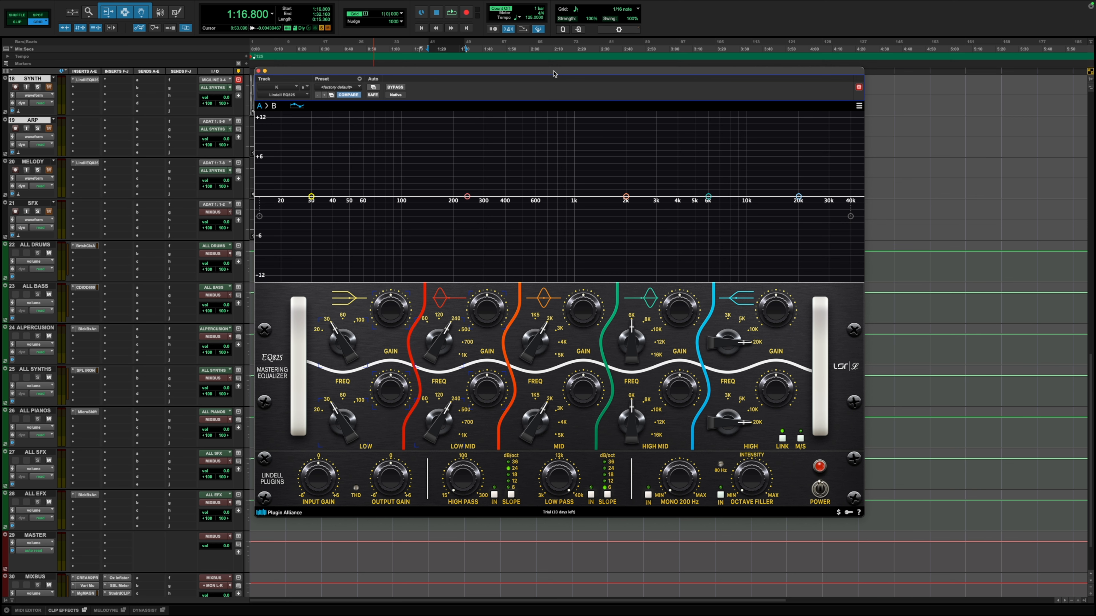
left_click_drag(554, 73, 545, 74)
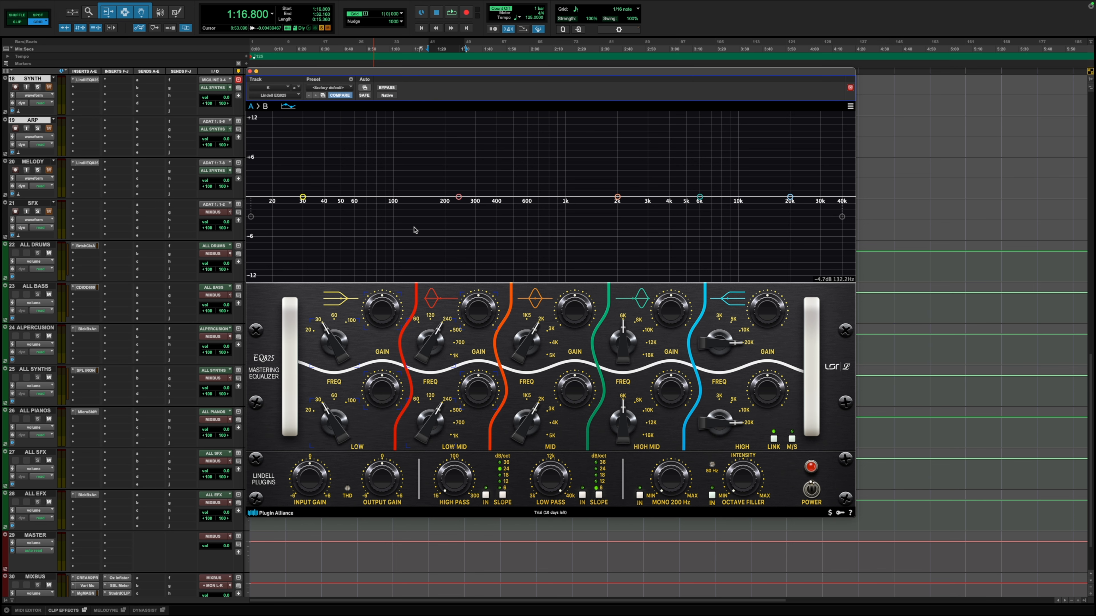
left_click(284, 107)
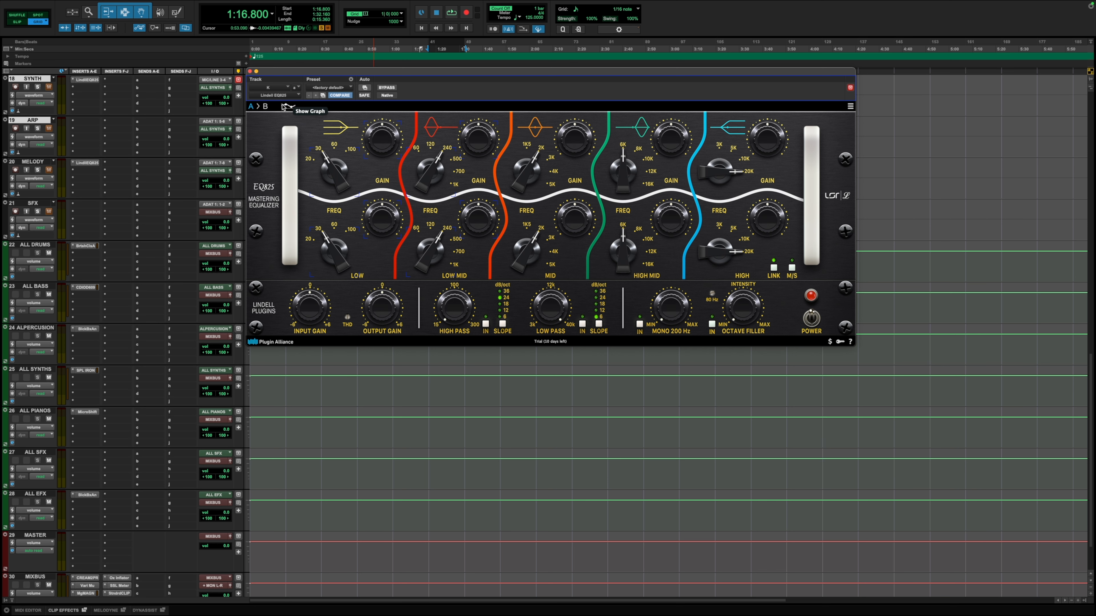
left_click(285, 107)
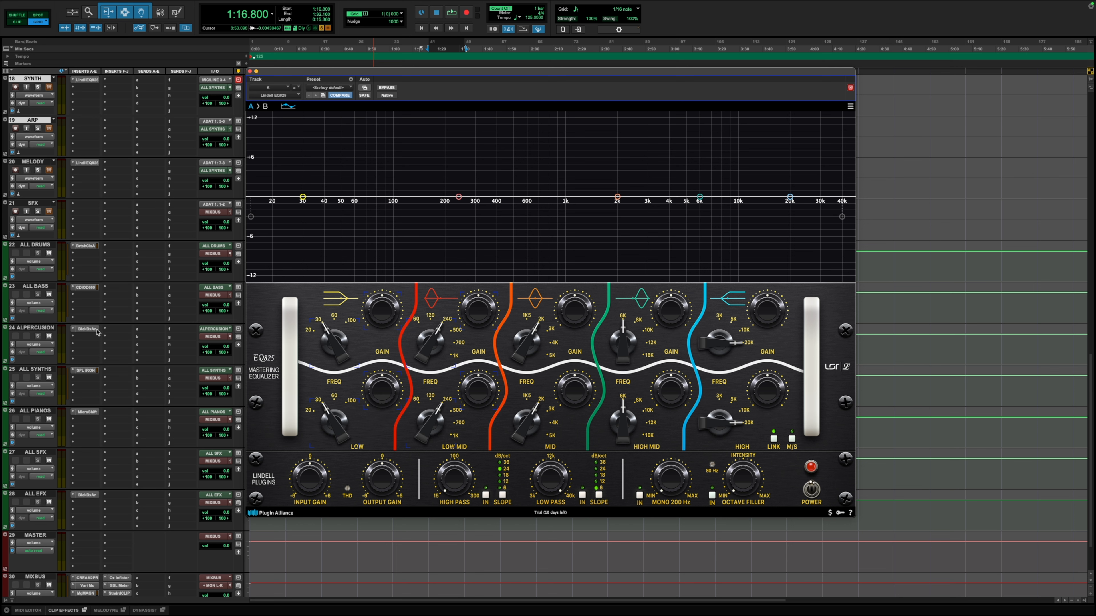
Boost the K track's low band at 30 Hz by about 4 dB while playing the song
scroll(97, 331, "up", 1)
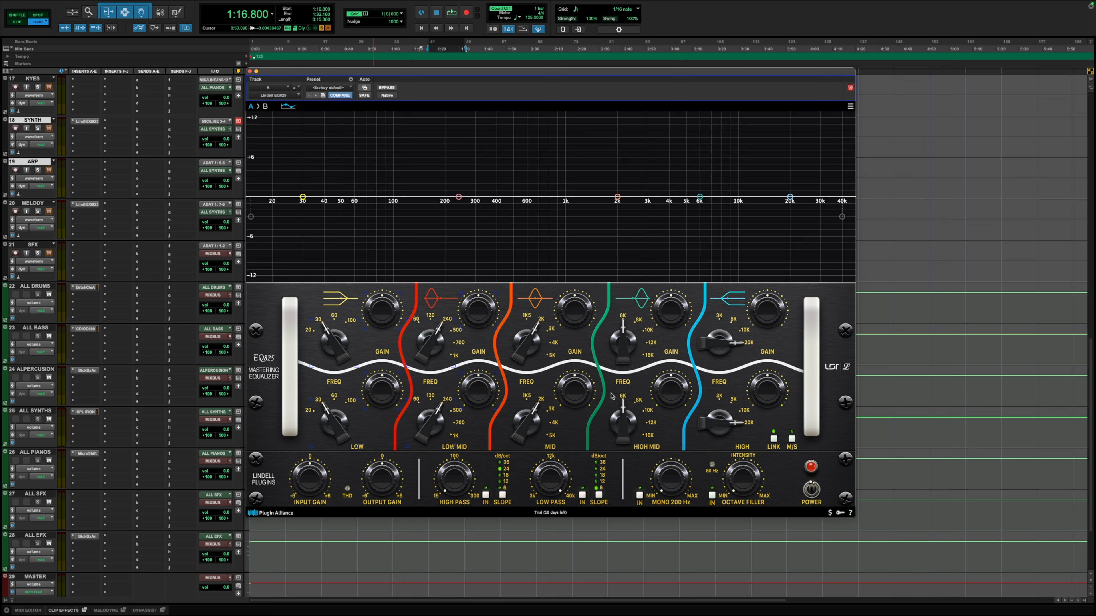
key("space")
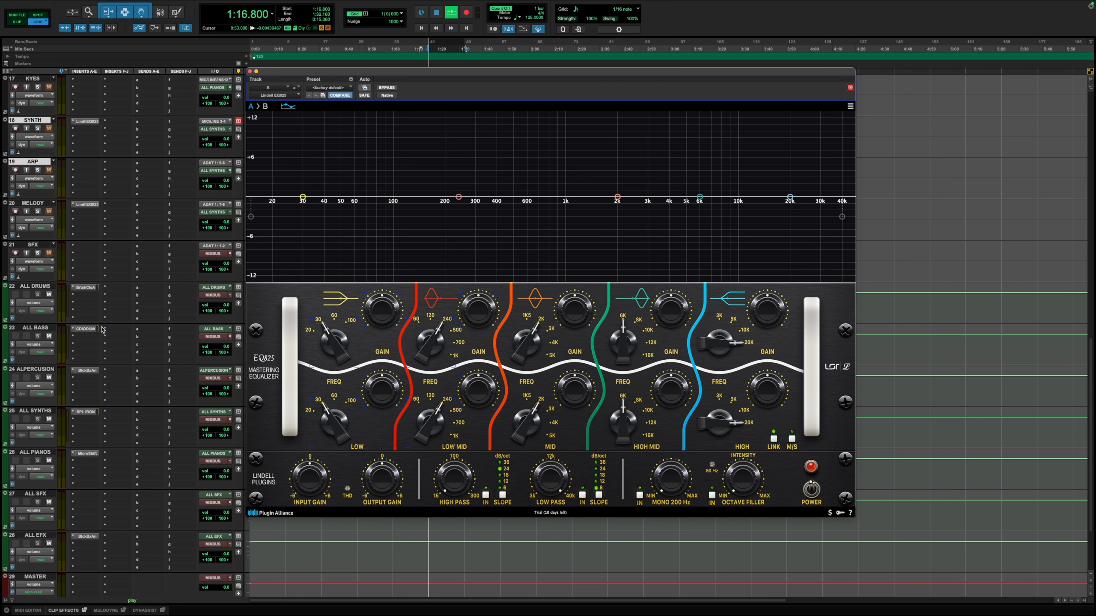
scroll(123, 345, "up", 10)
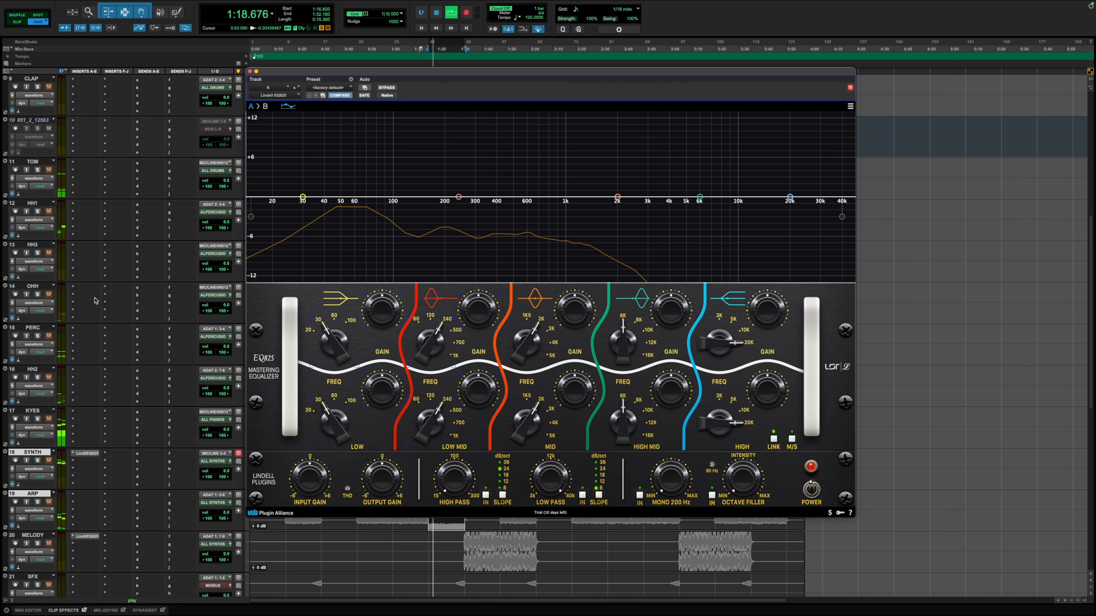
scroll(95, 301, "up", 4)
scroll(95, 301, "down", 20)
scroll(95, 300, "up", 20)
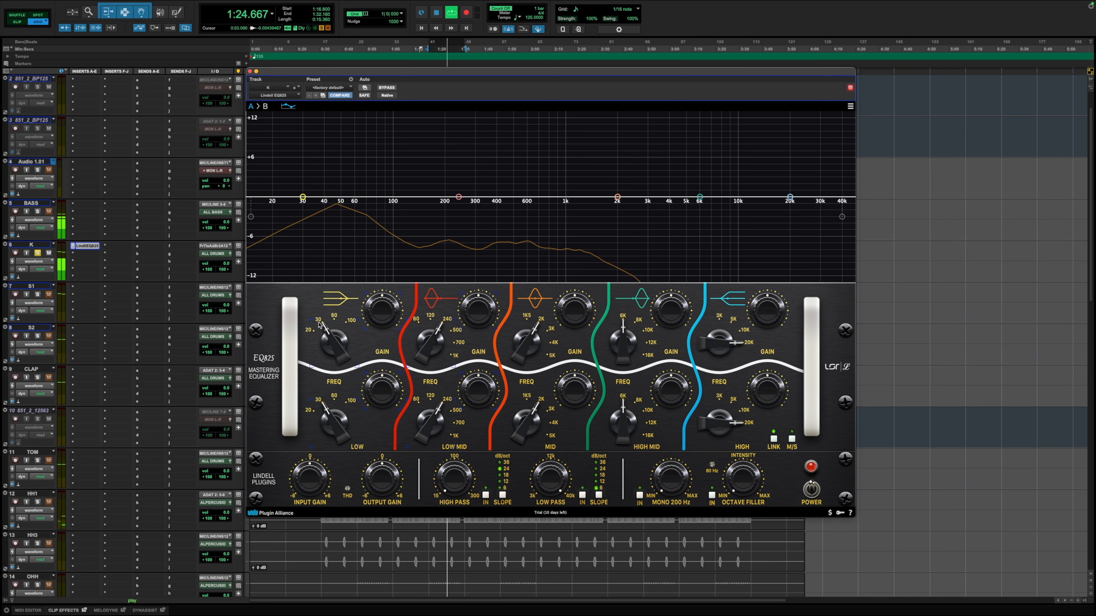
left_click_drag(384, 317, 387, 304)
key("space")
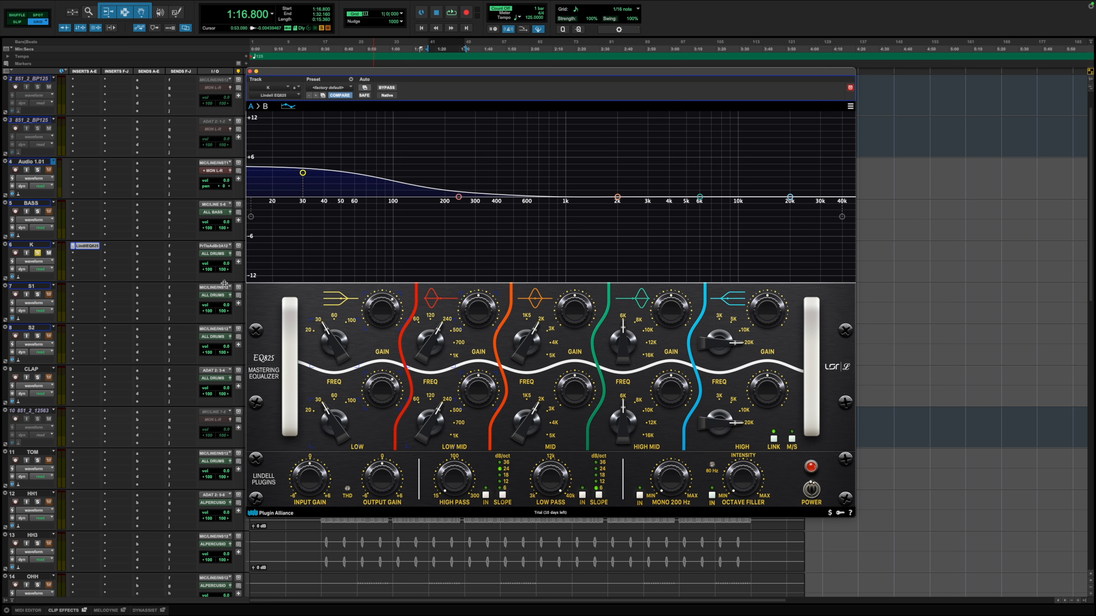
Reposition the EQ window and compare the K track's sound with the EQ bypassed and active during playback
left_click_drag(308, 70, 430, 100)
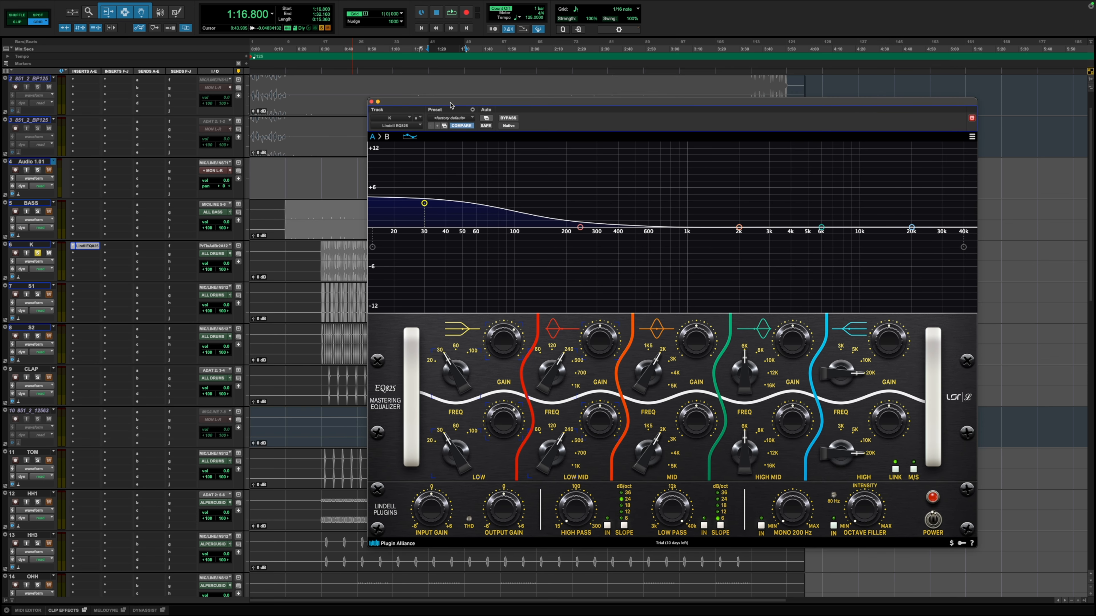
left_click_drag(450, 105, 398, 108)
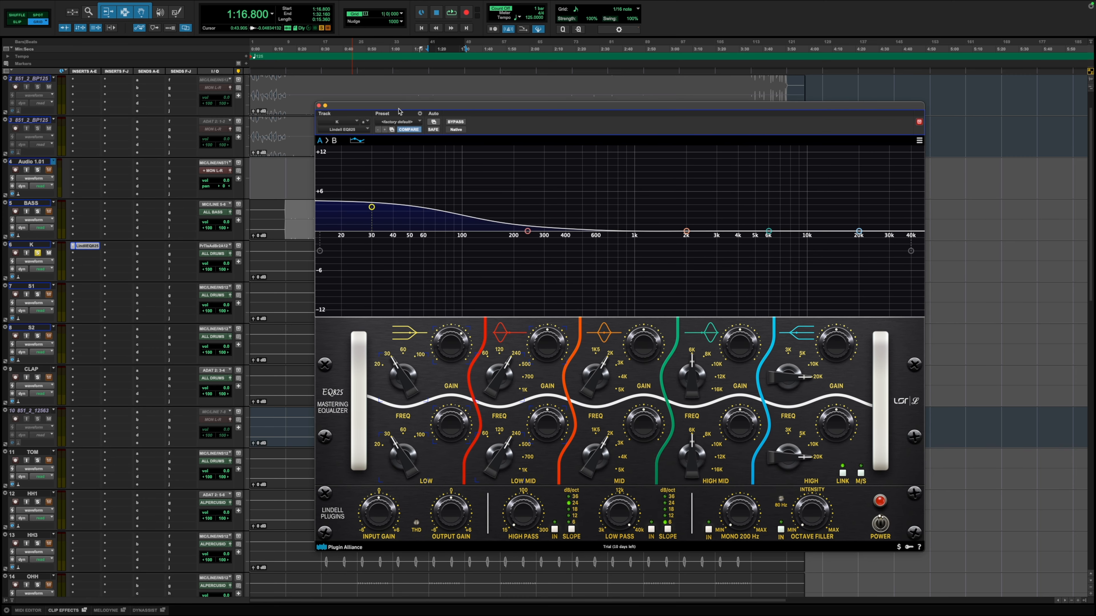
left_click_drag(400, 110, 377, 104)
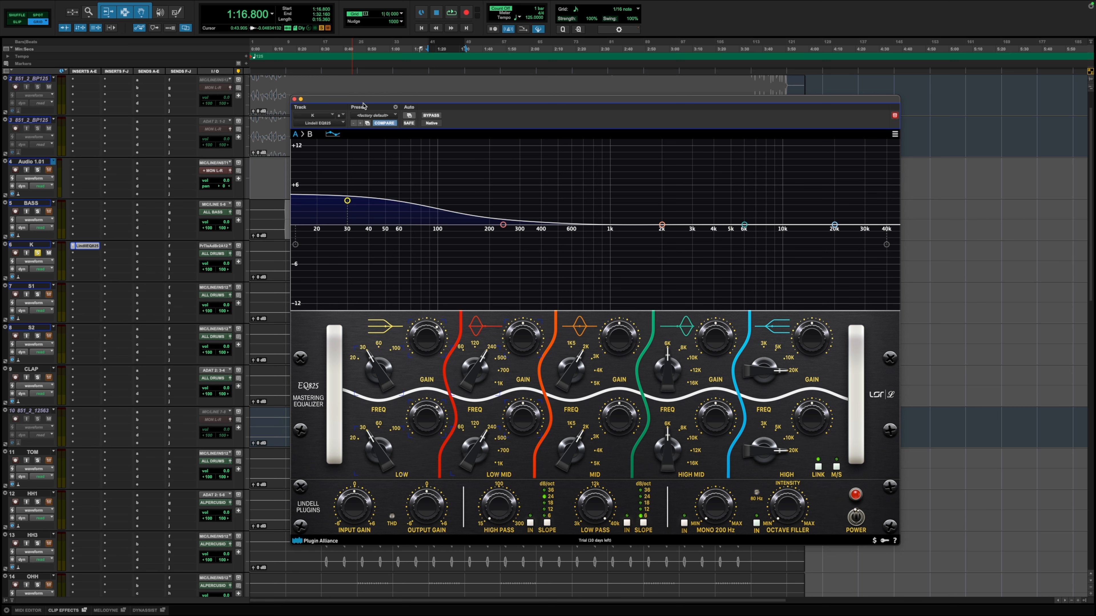
left_click_drag(362, 106, 344, 108)
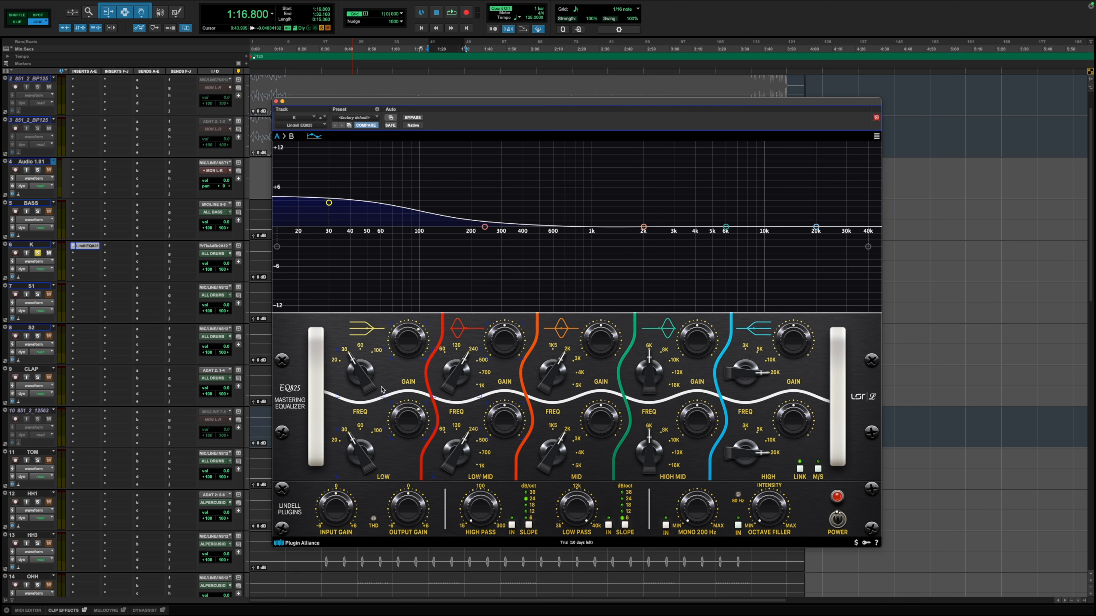
key("space")
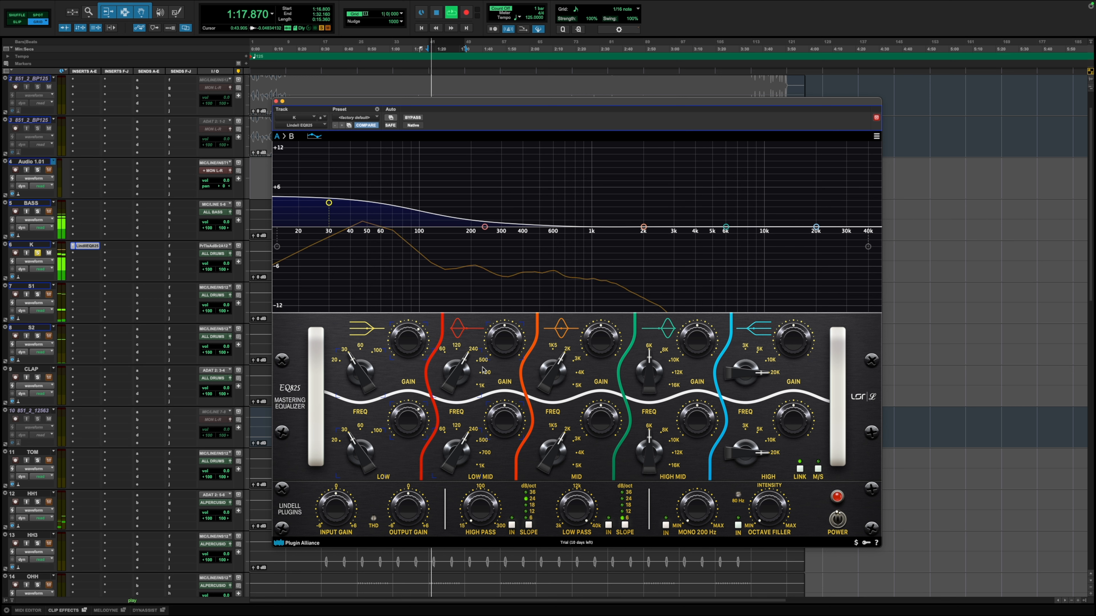
left_click(413, 118)
left_click(412, 118)
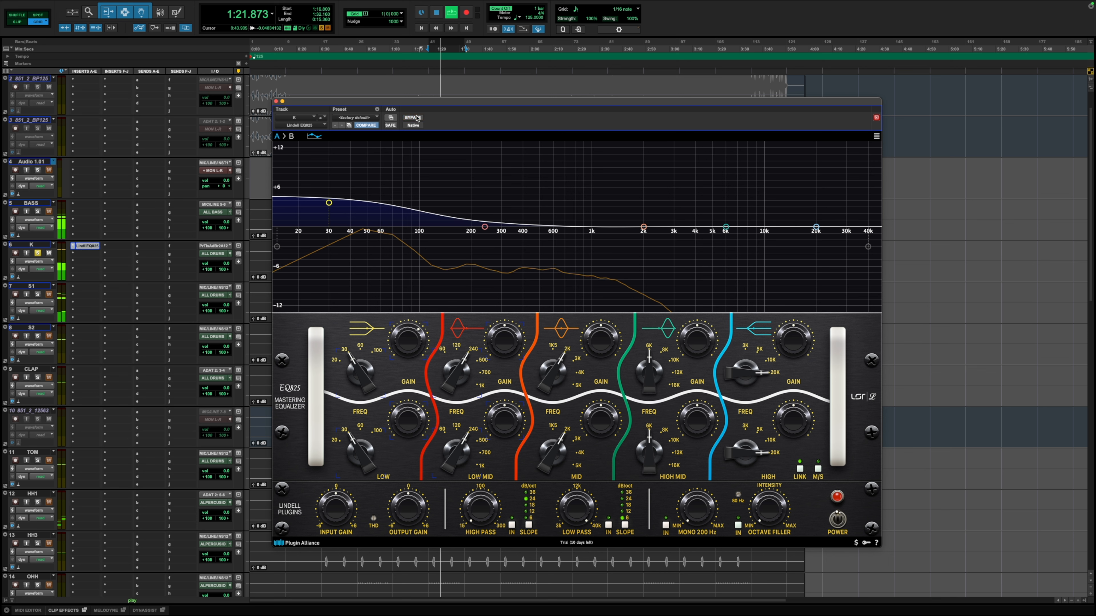
Try the K track's low boost at about 5 dB with its frequency raised to 100 Hz during playback
left_click_drag(401, 338, 399, 340)
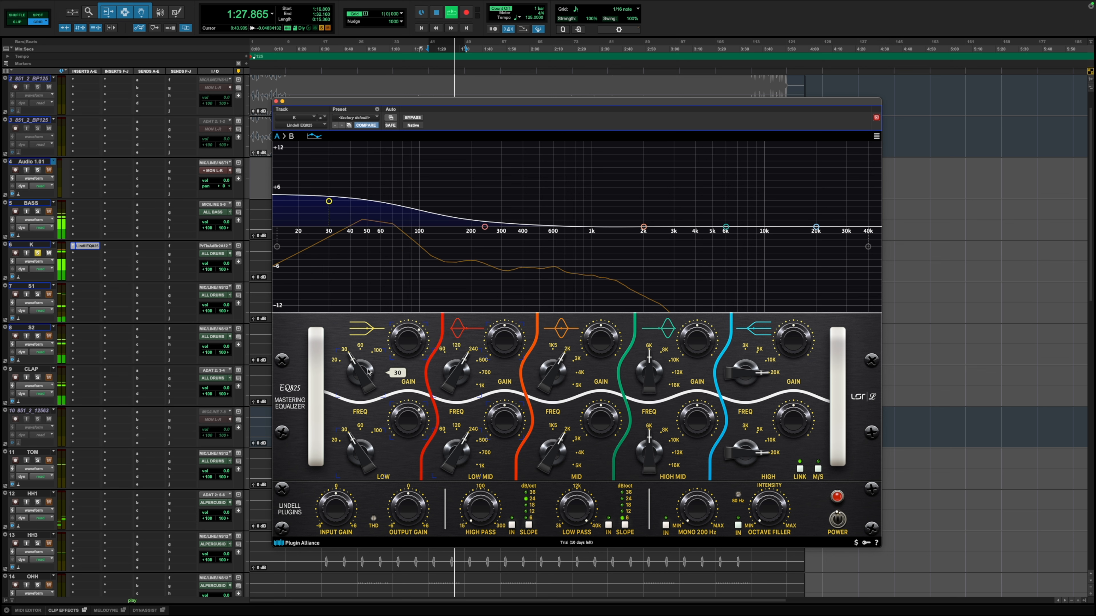
left_click_drag(365, 372, 406, 332)
key("space")
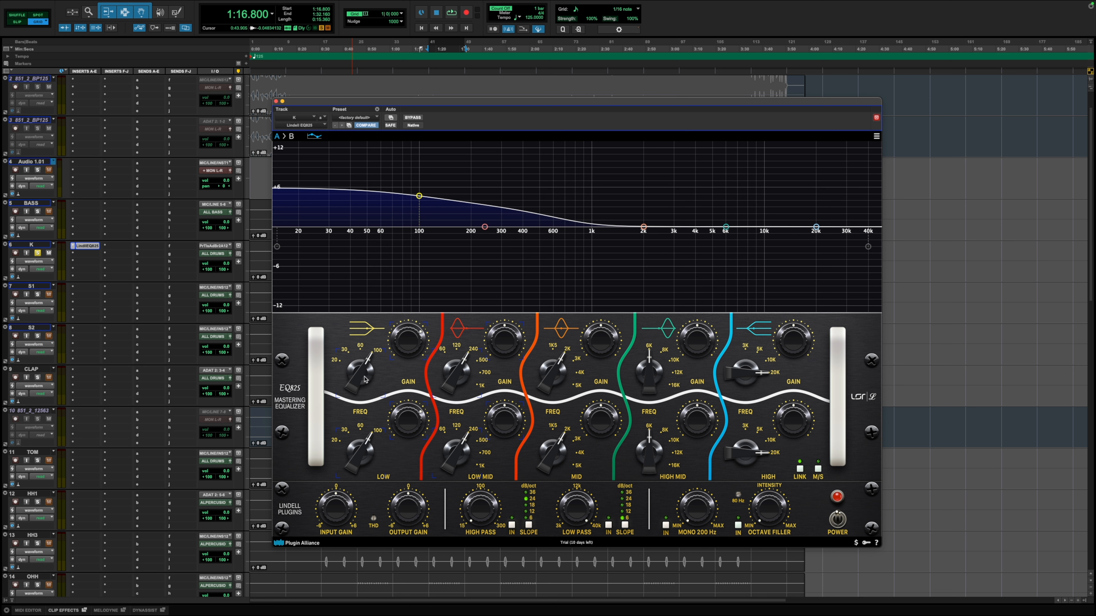
Set the K track's low band to 20 Hz with a gain of 2.48 dB while listening
left_click_drag(364, 379, 350, 458)
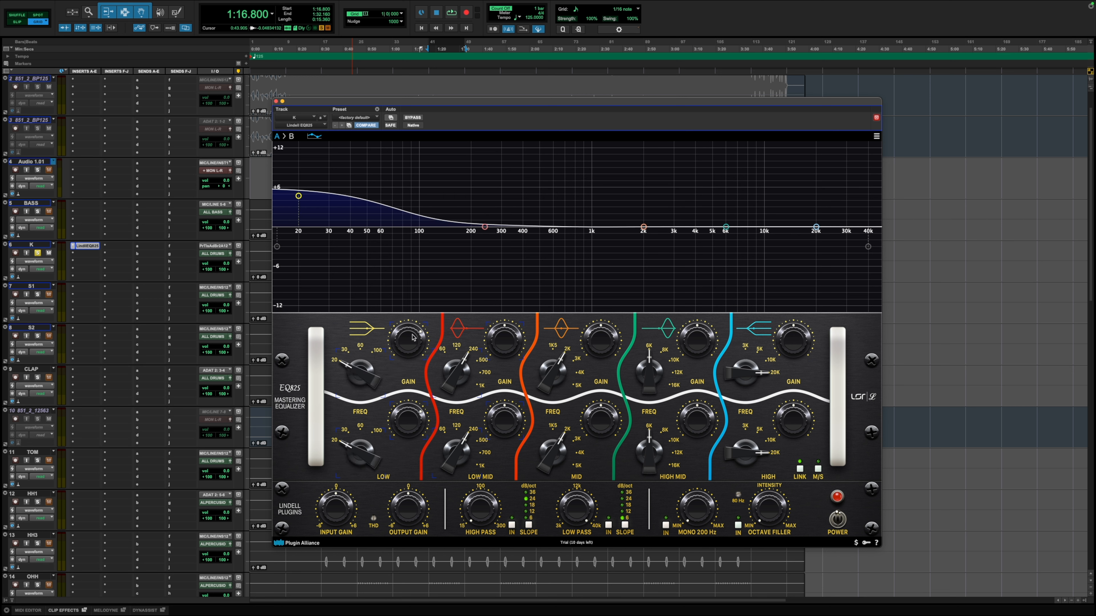
key("space")
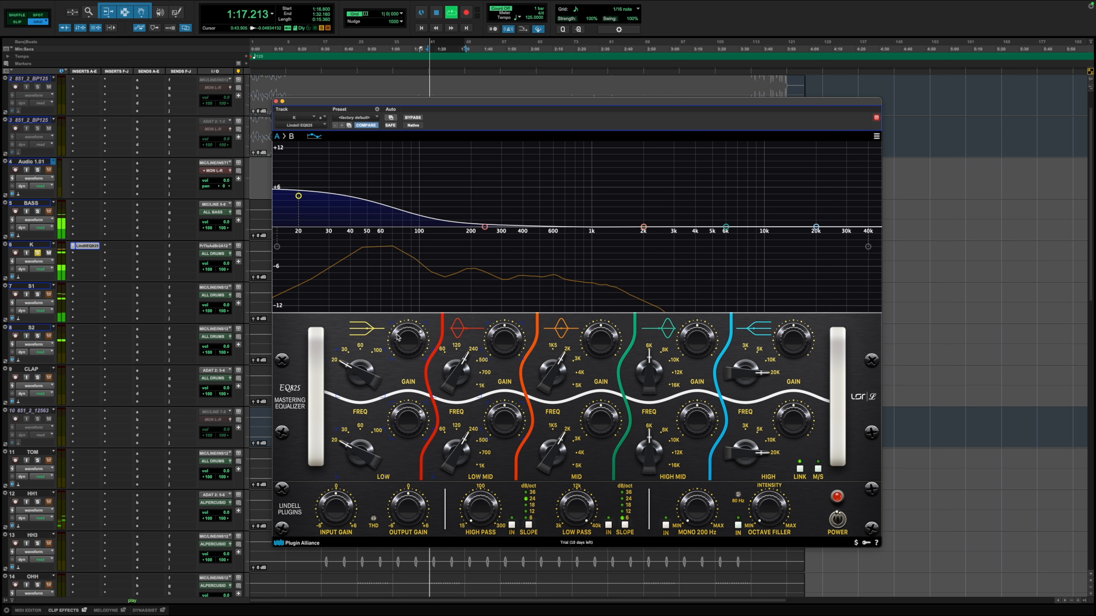
left_click_drag(397, 337, 421, 371)
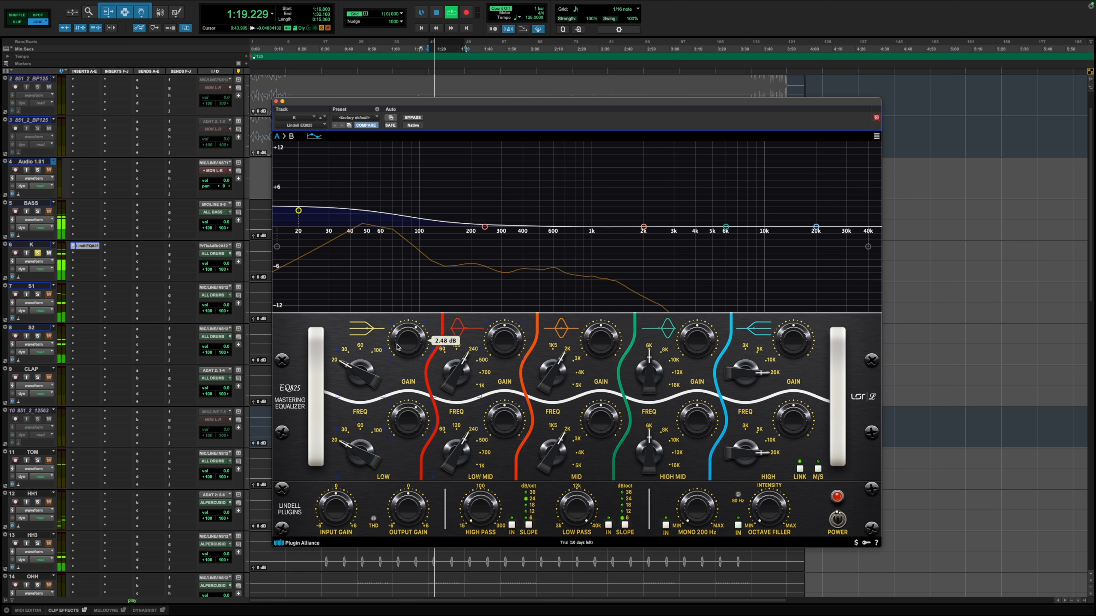
key("space")
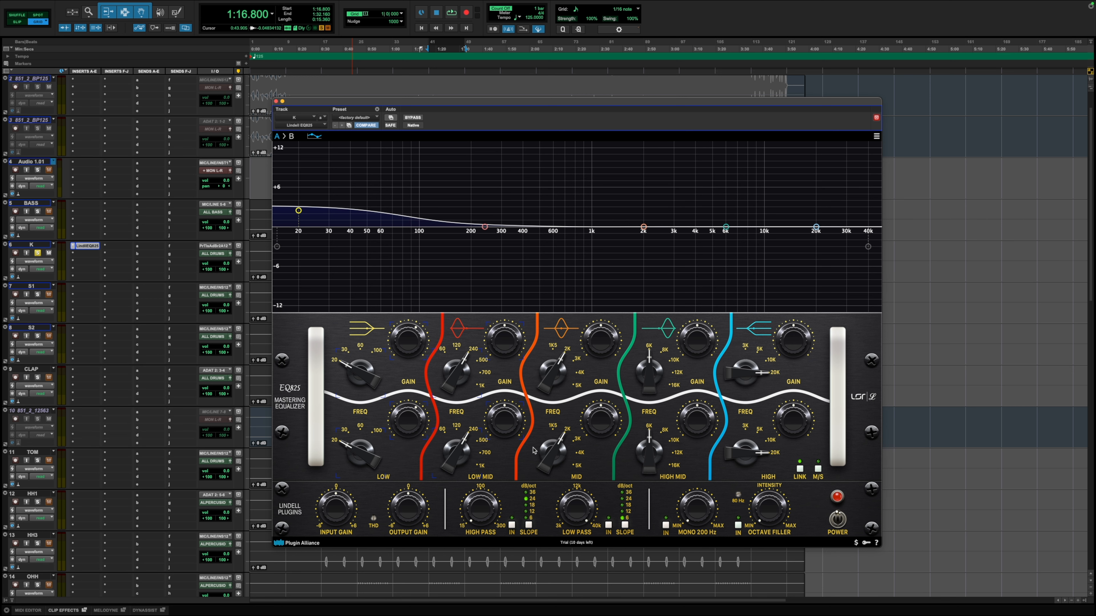
Solo the SYNTH track and open its Lindell EQ825 insert during playback
scroll(90, 448, "down", 7)
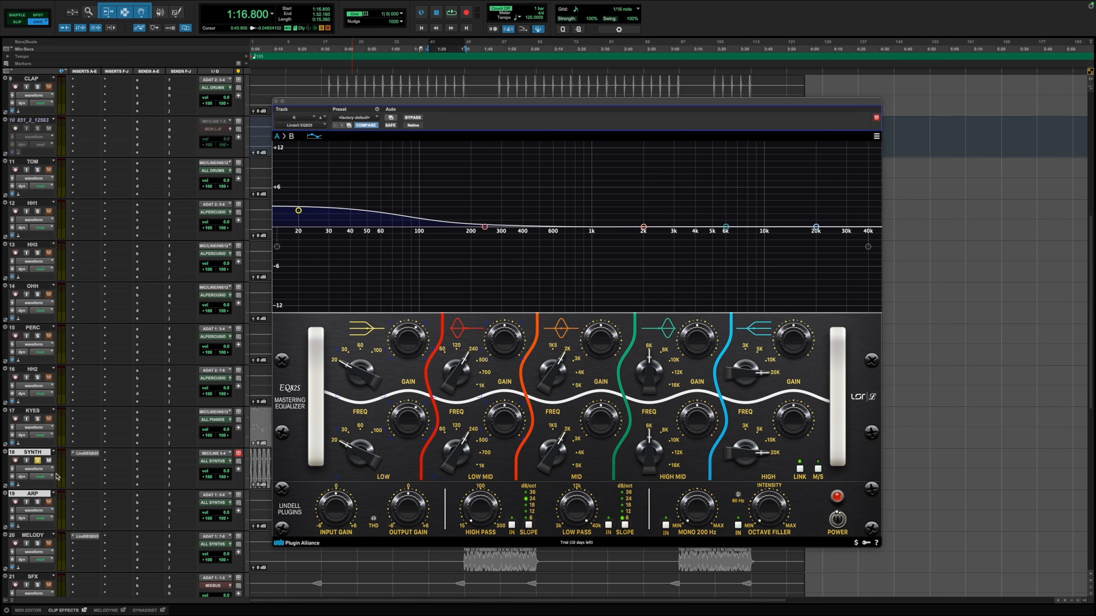
scroll(56, 475, "up", 4)
key("space")
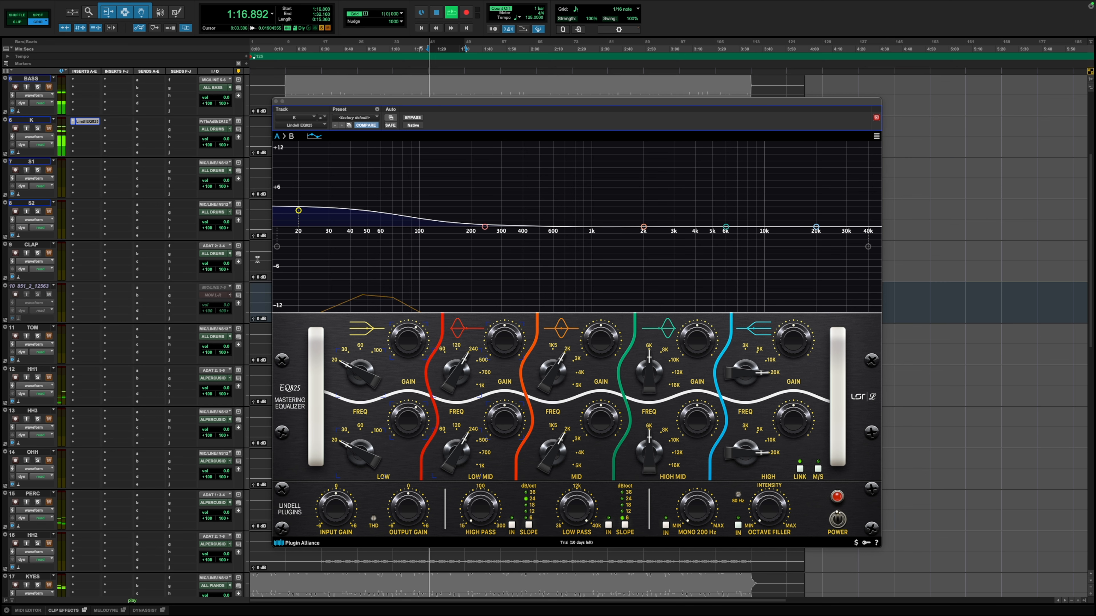
scroll(89, 398, "down", 6)
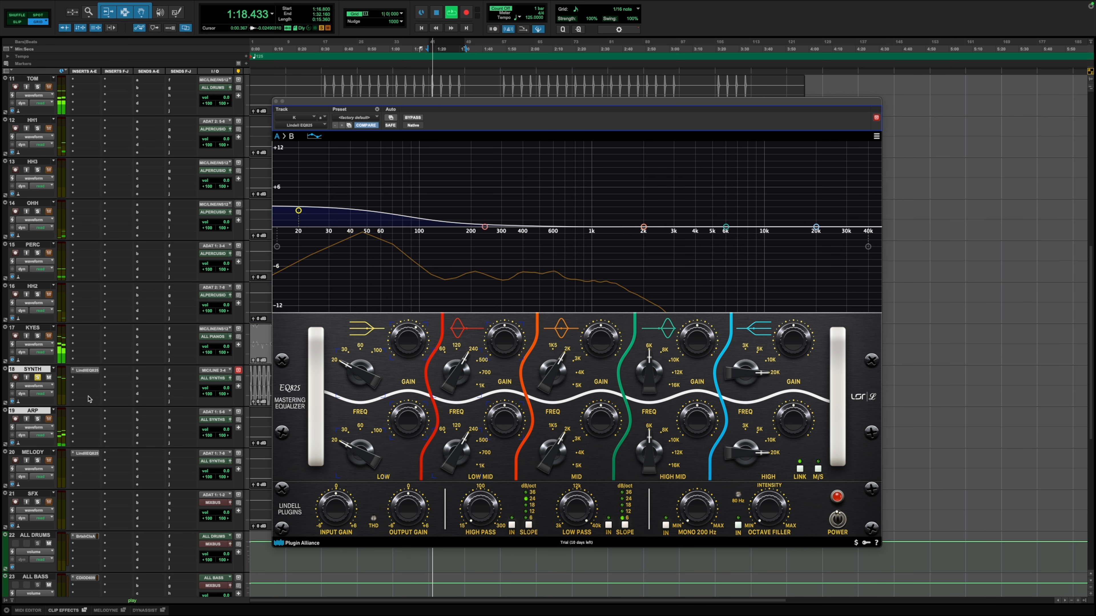
left_click(85, 370)
Boost the SYNTH's high band at 20 kHz by about 8 dB and its high mid band at 10 kHz by about 4.5 dB
left_click_drag(785, 347, 786, 315)
left_click(666, 348)
mouse_move(691, 347)
left_mouse_down()
mouse_move(696, 320)
mouse_move(708, 341)
left_mouse_up()
left_click(673, 358)
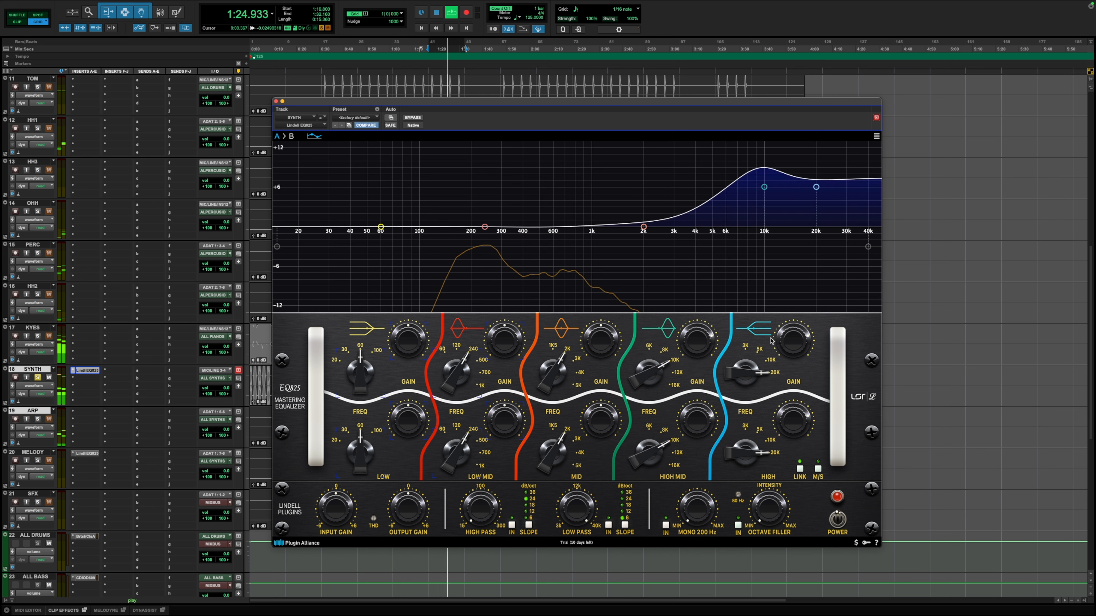
left_click_drag(792, 344, 792, 335)
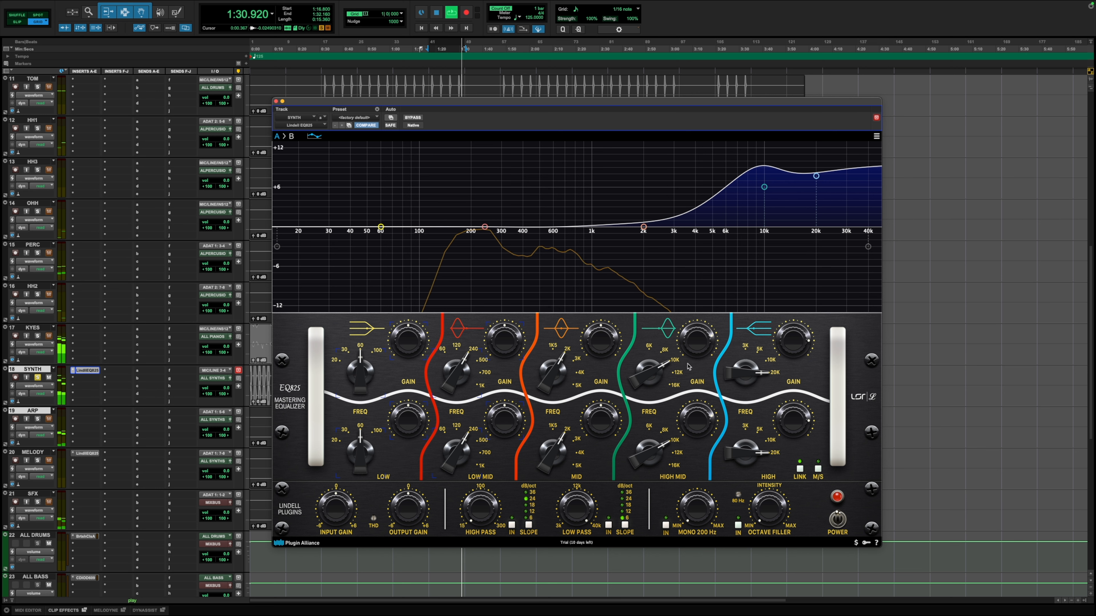
mouse_move(706, 343)
left_mouse_down()
mouse_move(707, 319)
mouse_move(707, 351)
left_mouse_up()
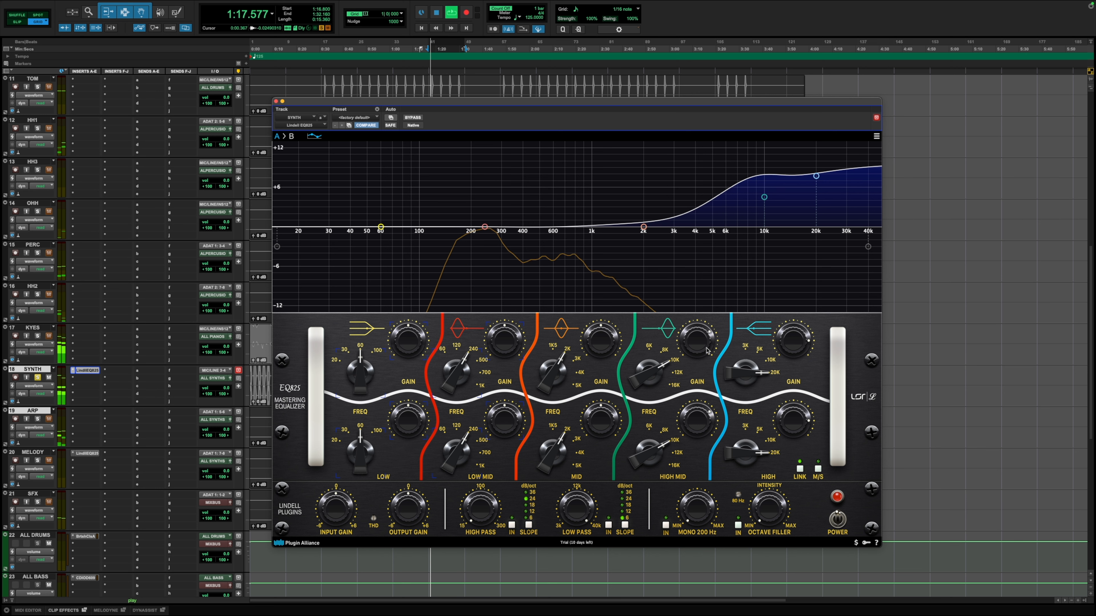
Compare the SYNTH with the EQ bypassed and active, and stop playback
left_click(408, 118)
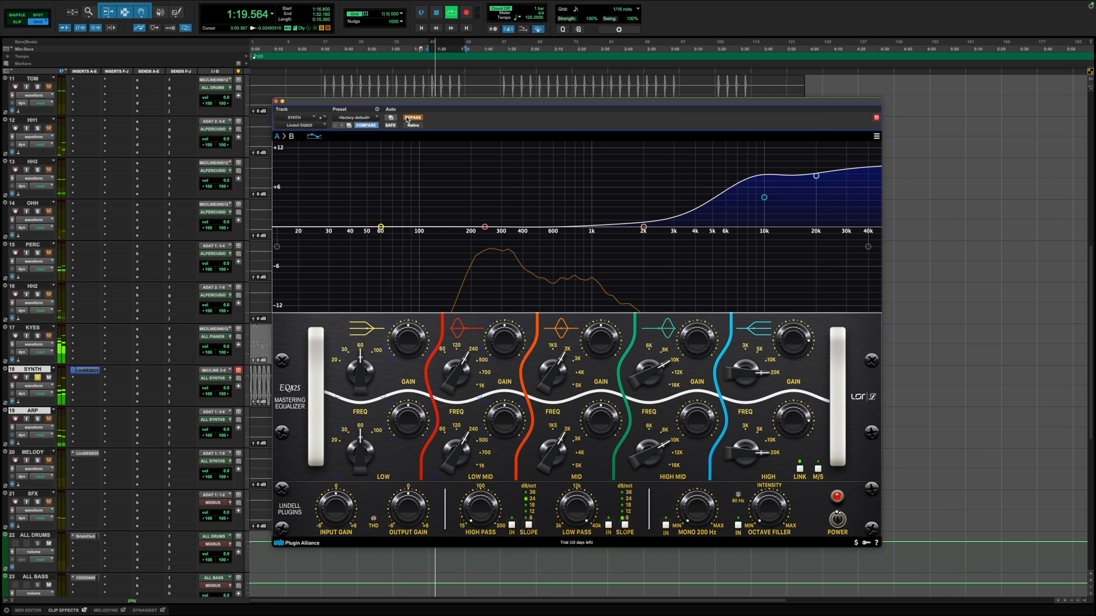
left_click(407, 118)
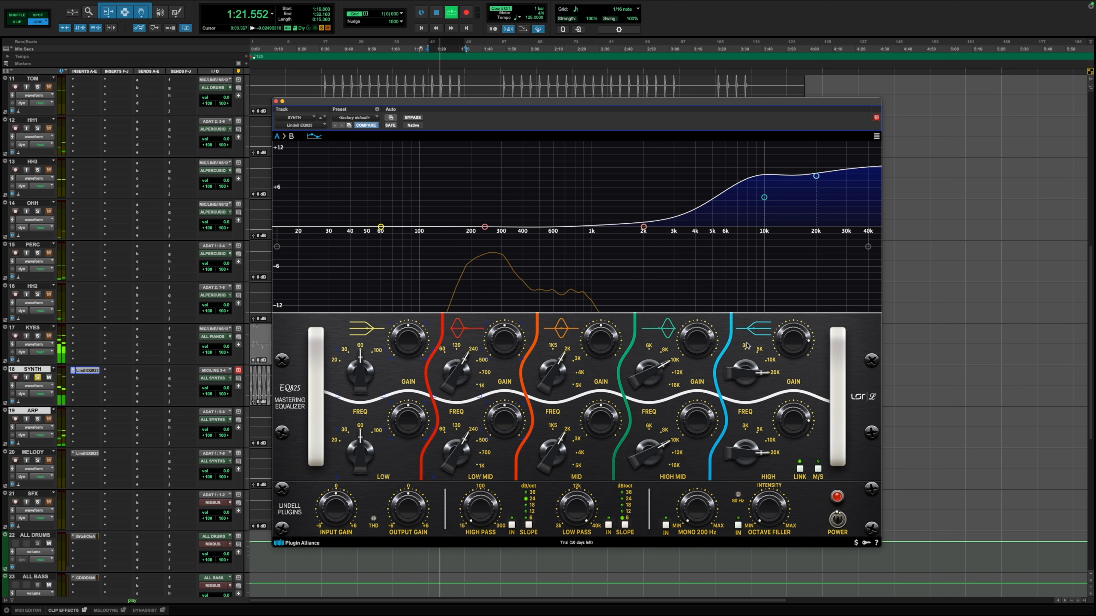
key("space")
Reset the SYNTH's high and high mid gains and the high mid frequency to their defaults
left_click(782, 344, "alt")
left_click(694, 337, "alt")
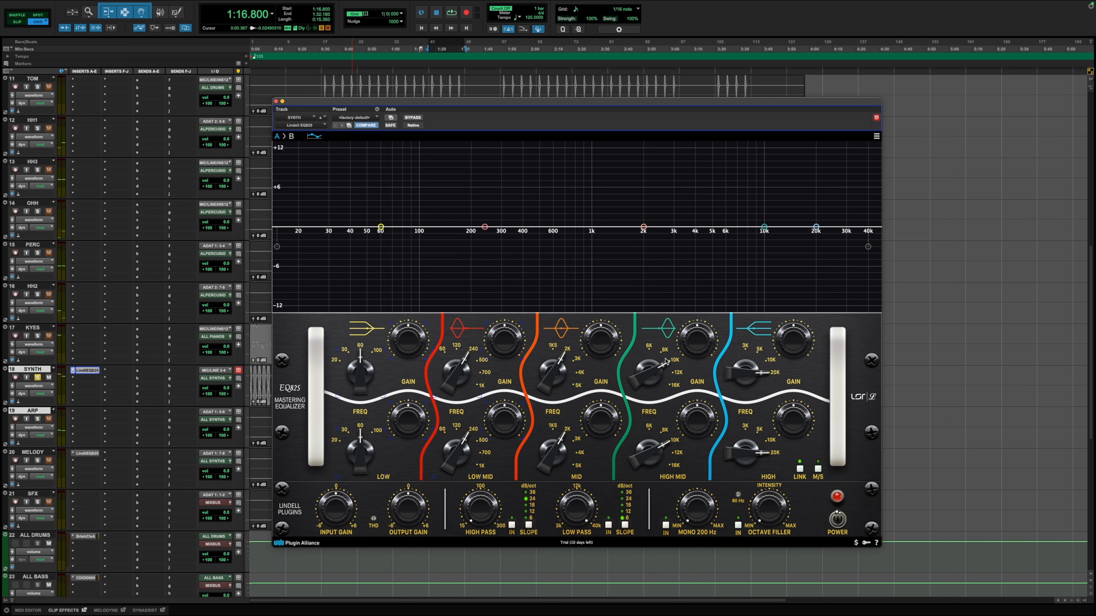
left_click(641, 375, "alt")
Audition a mid boost of about 6 dB on the SYNTH at 3 kHz and 1.5 kHz, and reset the gain
left_click_drag(545, 374, 593, 343)
key("space")
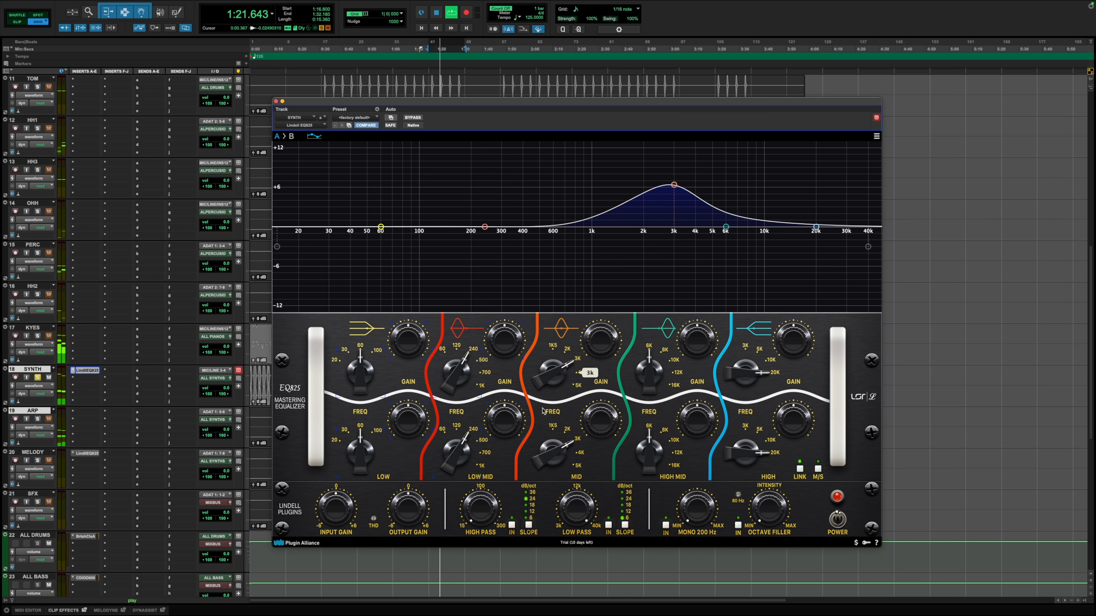
left_click_drag(546, 379, 564, 388)
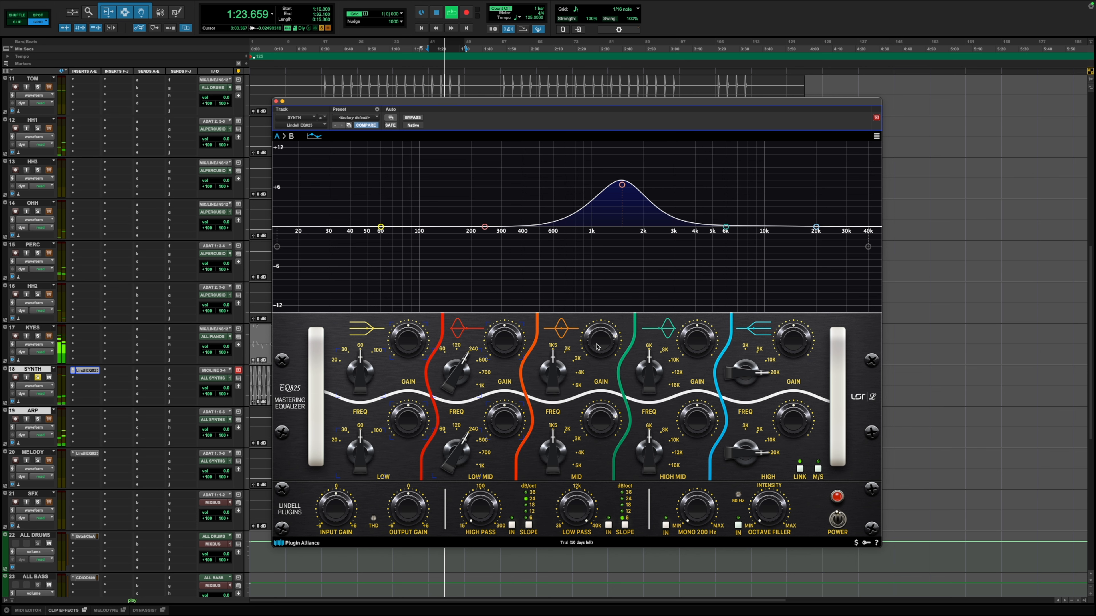
key("space")
Open the Lindell EQ825 on the soloed BASS track during playback and load the factory default preset
scroll(202, 485, "down", 2)
scroll(108, 432, "up", 12)
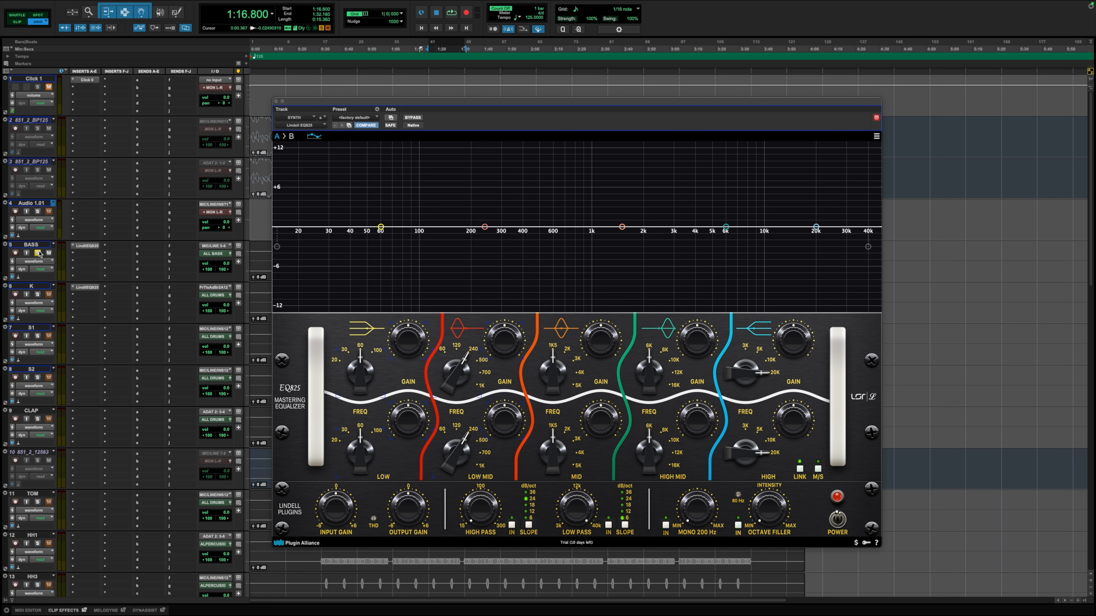
key("space")
left_click(85, 246)
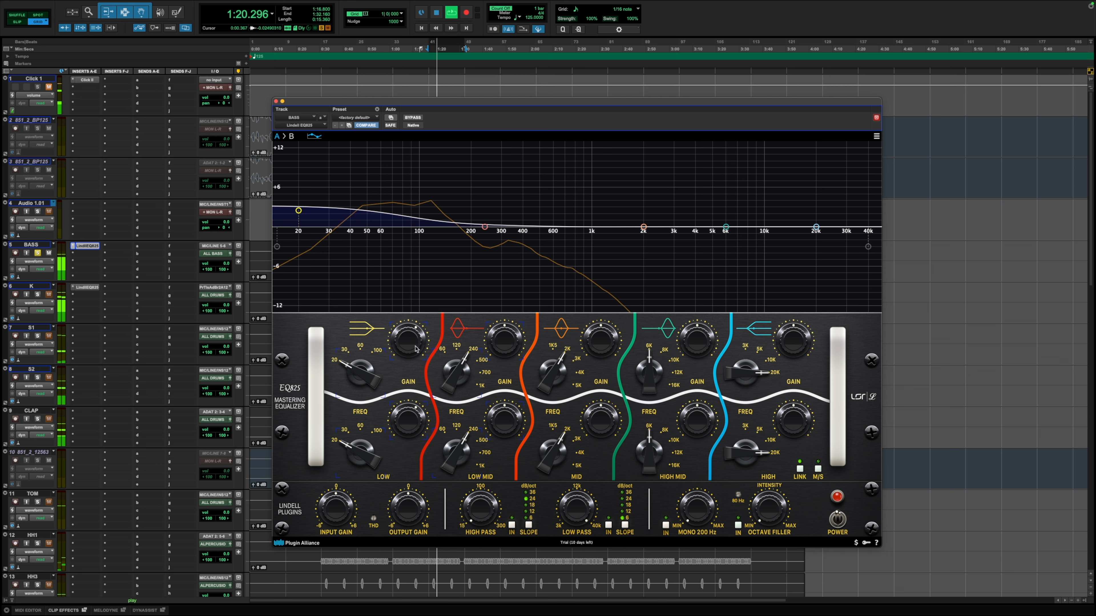
left_click(357, 117)
left_click(371, 209)
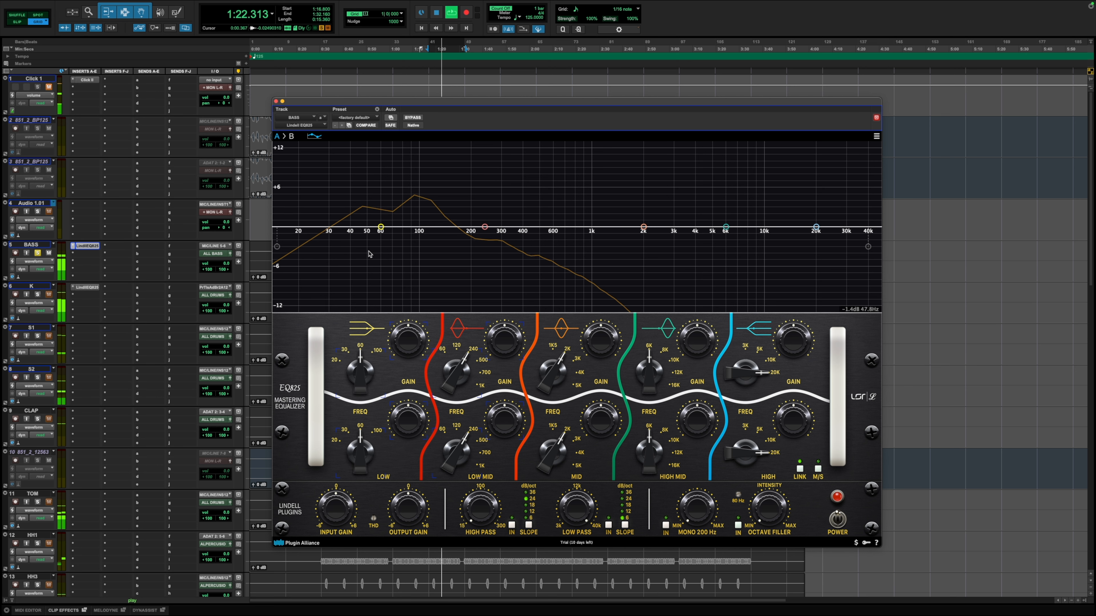
Audition the BASS low band with its frequency at 20 Hz, reset the low gain and frequency to their defaults, and stop playback
left_click_drag(361, 368, 371, 388)
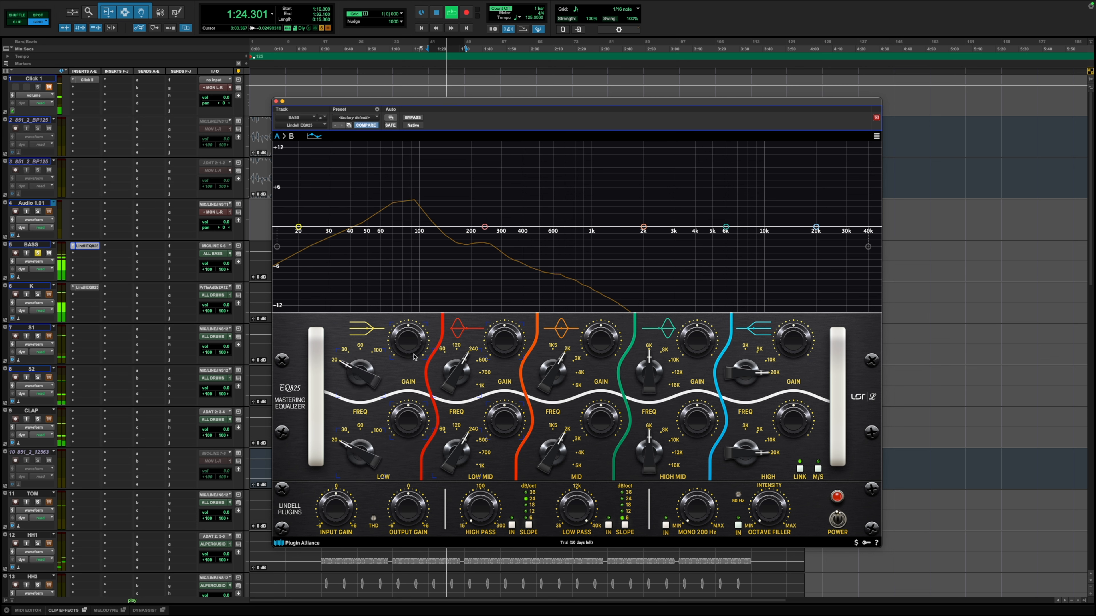
mouse_move(413, 356)
left_mouse_down()
mouse_move(421, 340)
mouse_move(419, 356)
left_mouse_up()
left_click(419, 354, "alt")
left_click(368, 377, "alt")
key("space")
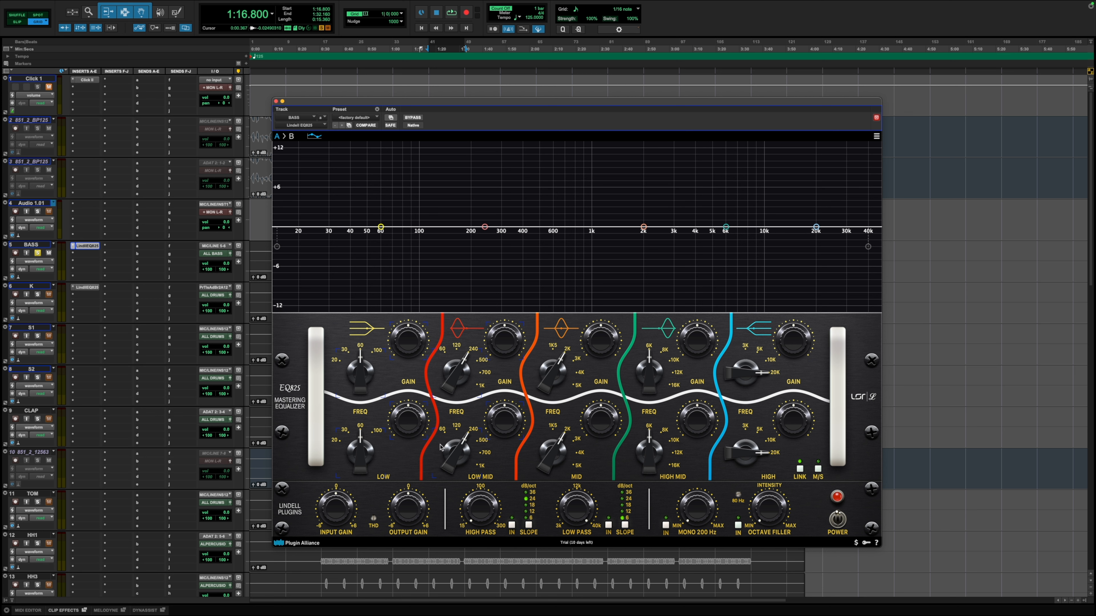
Try a low mid boost of about 5 dB at 240 Hz on the BASS, and switch the low mid frequency to 60 Hz
left_click_drag(446, 451, 510, 415)
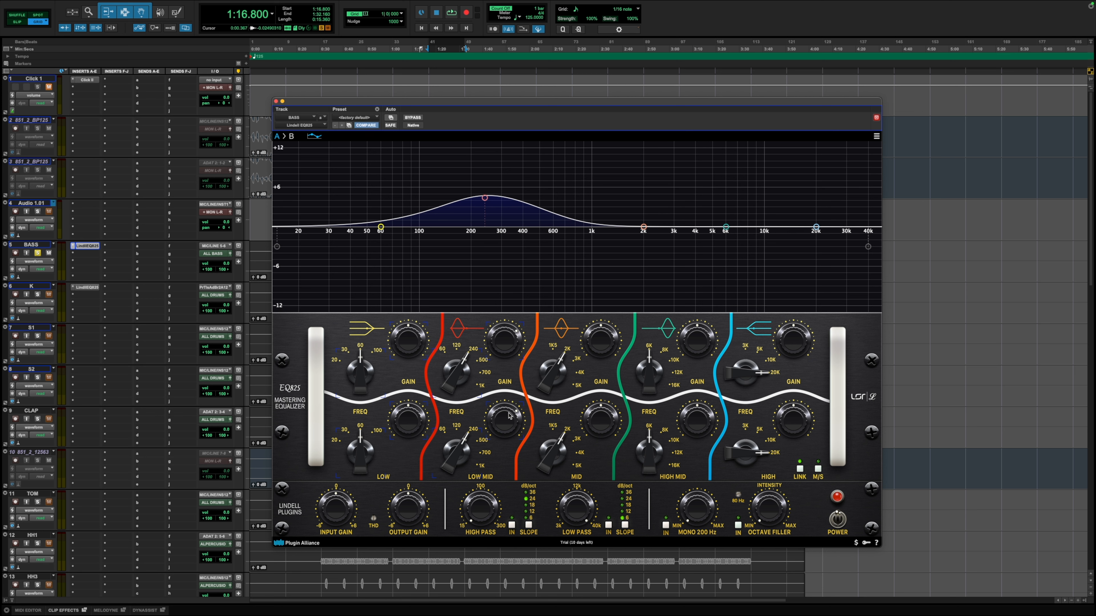
mouse_move(512, 417)
left_mouse_down()
mouse_move(518, 409)
mouse_move(505, 434)
mouse_move(519, 418)
left_mouse_up()
key("space")
mouse_move(464, 461)
left_mouse_down()
mouse_move(472, 453)
mouse_move(458, 467)
left_mouse_up()
key("space")
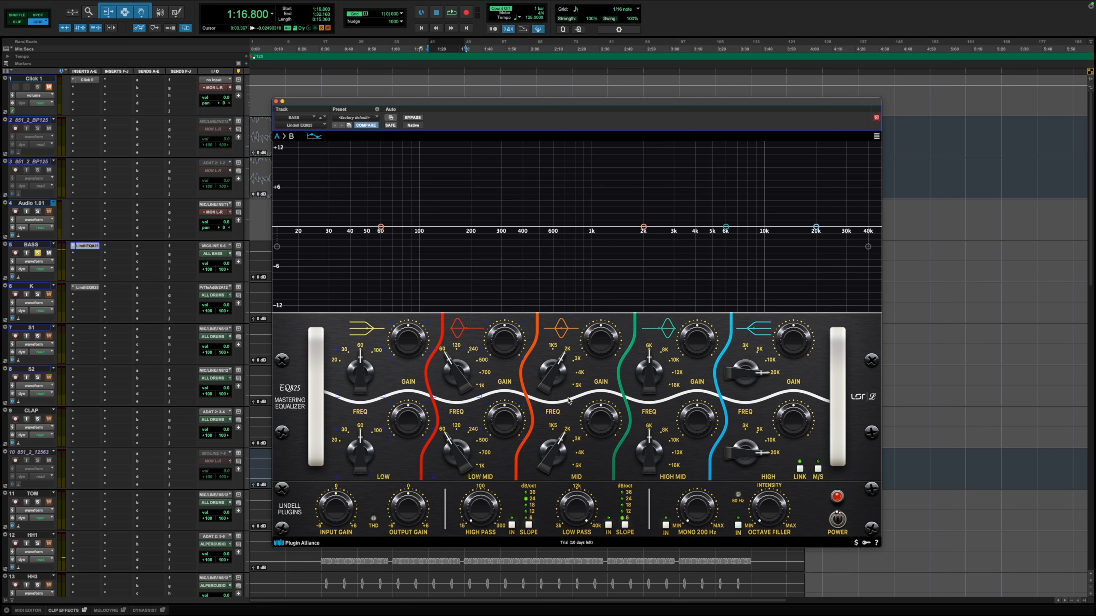
Audition a mid boost of about 10 dB at 2 kHz on the BASS, and reset the mid gain
mouse_move(613, 412)
left_mouse_down()
mouse_move(604, 422)
mouse_move(614, 406)
left_mouse_up()
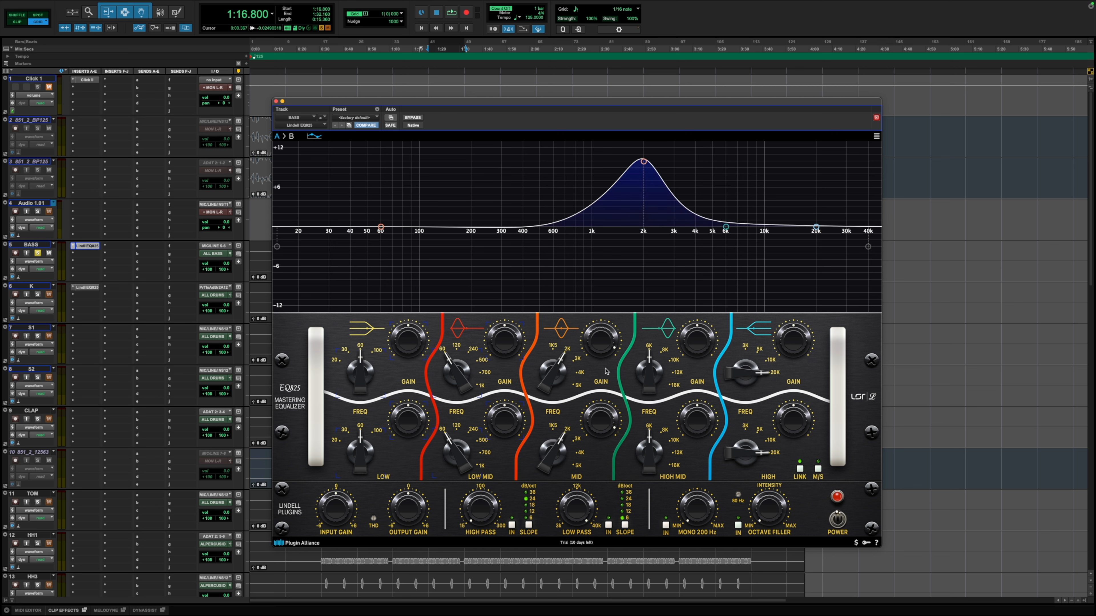
key("space")
left_click(614, 417, "alt")
key("space")
Audition a low mid cut of about 12 dB at 240 Hz on the BASS, reset the gain, and stop playback
key("space")
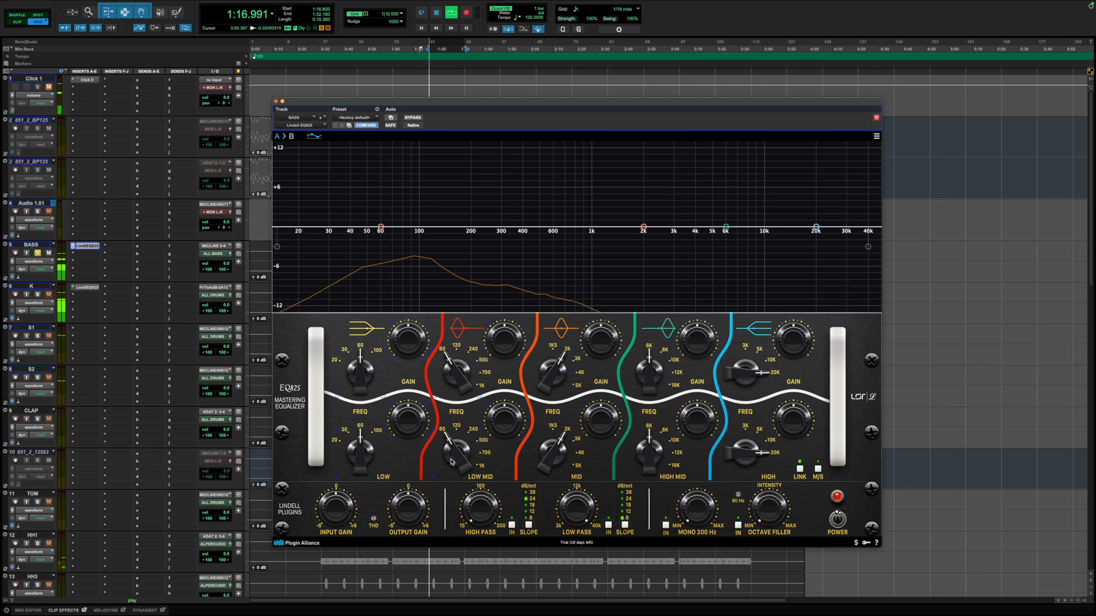
left_click_drag(458, 452, 493, 510)
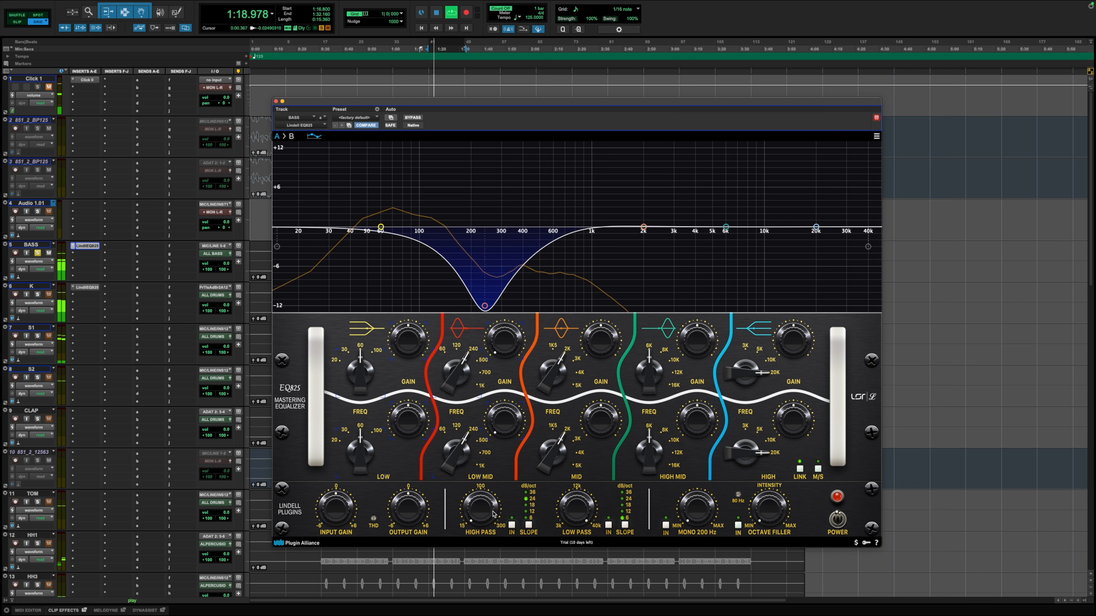
mouse_move(497, 425)
left_mouse_down()
mouse_move(497, 380)
mouse_move(497, 446)
mouse_move(506, 426)
left_mouse_up()
left_click(497, 424, "alt")
left_click(504, 424, "alt")
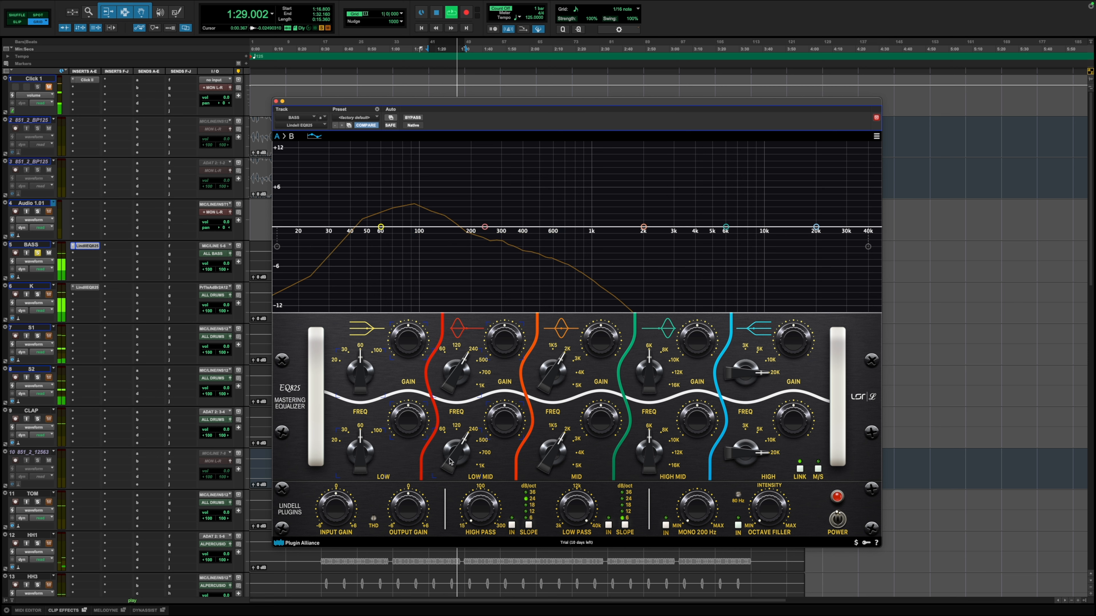
key("space")
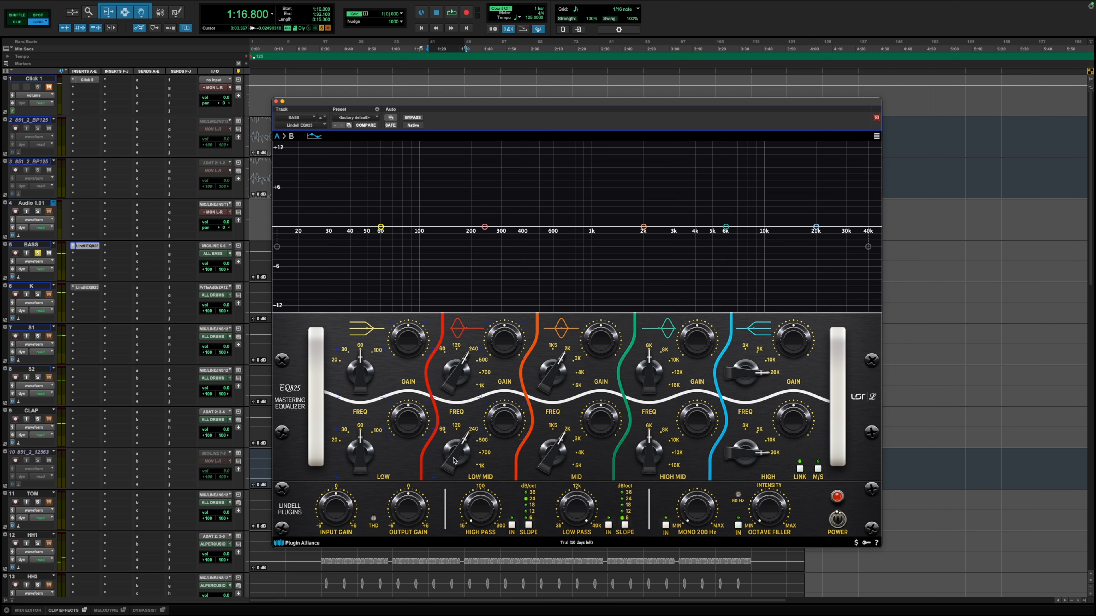